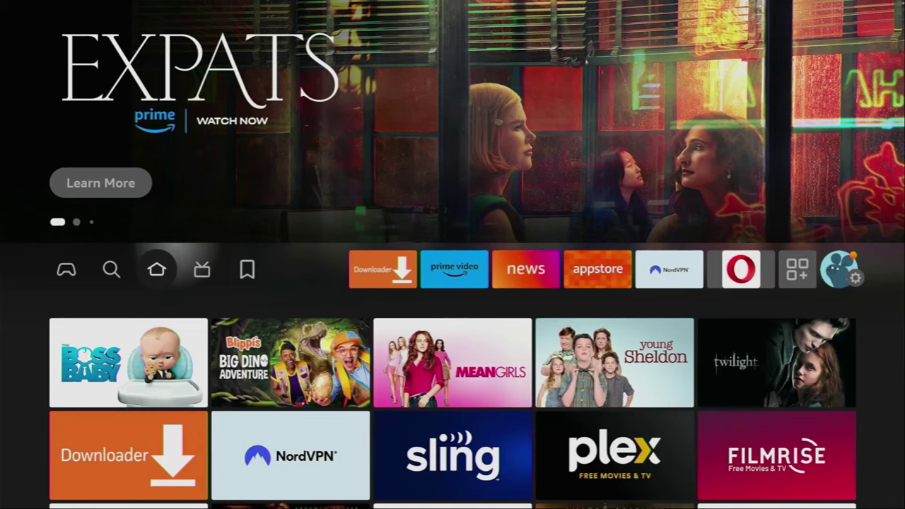
key("Right")
key("Right")
key("Right")
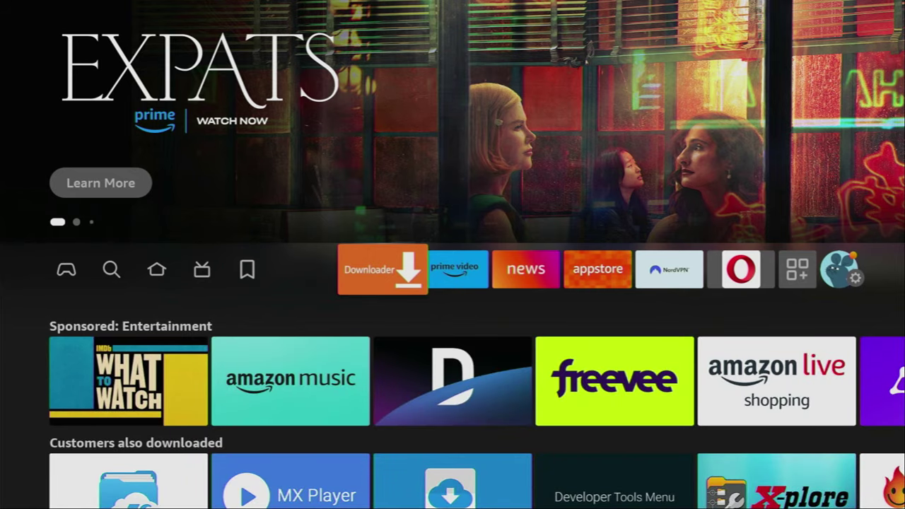
key("Left")
key("Left")
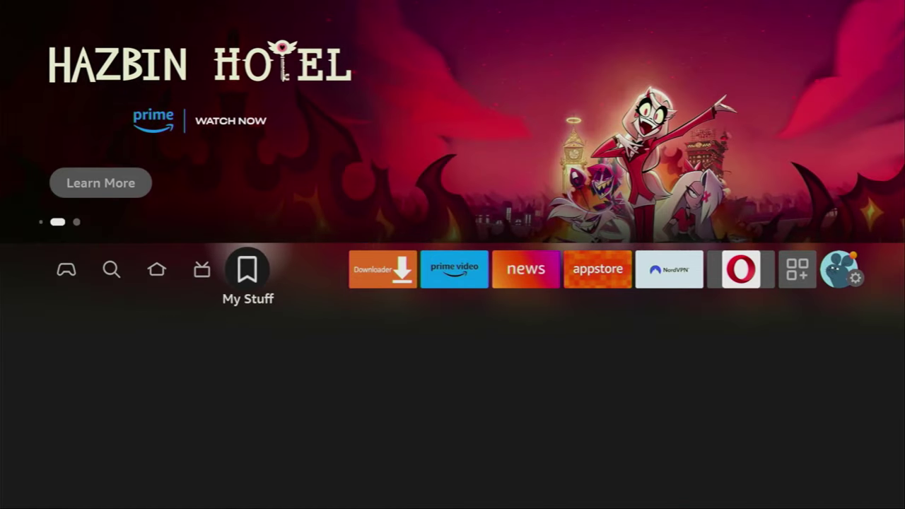
- Search for "downloader" and go to the Downloader app in the Apps and games results
key("Left")
key("Left")
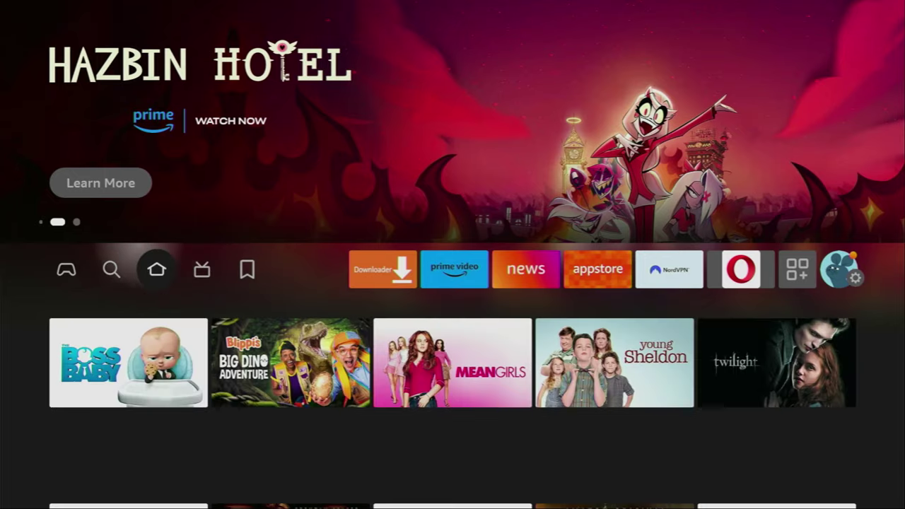
key("Down")
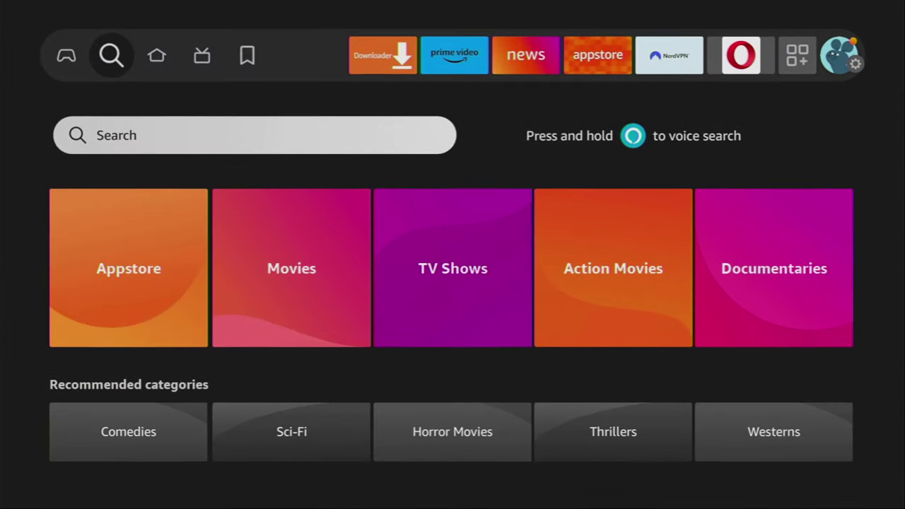
key("Return")
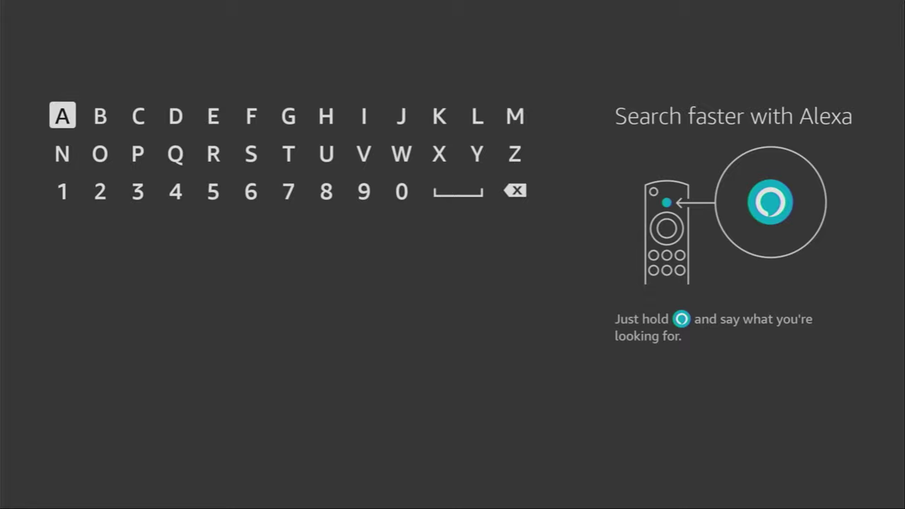
key("Right")
key("Right")
key("Right")
key("Return")
key("Down")
key("Left")
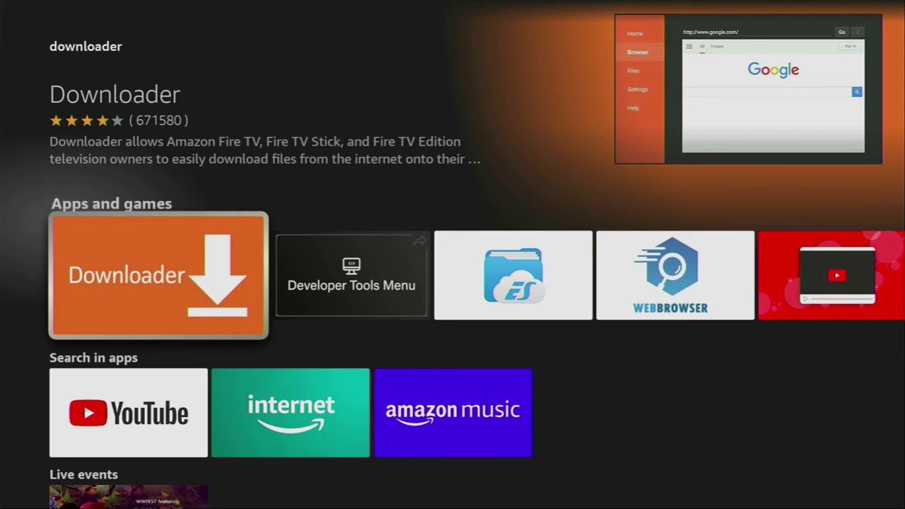
- Return to the home screen and bring up the device settings
key("Home")
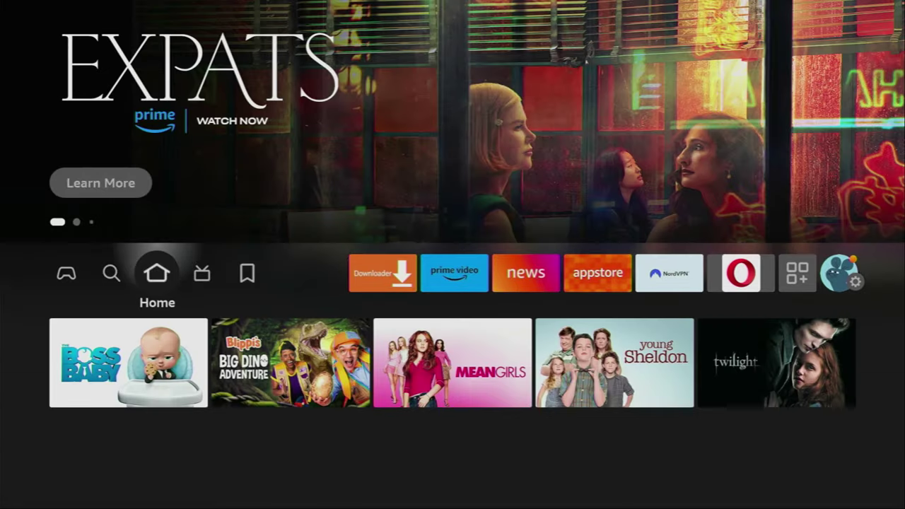
key("Right")
key("Right")
key("Right")
key("Right")
key("Right")
key("Right")
key("Right")
key("Right")
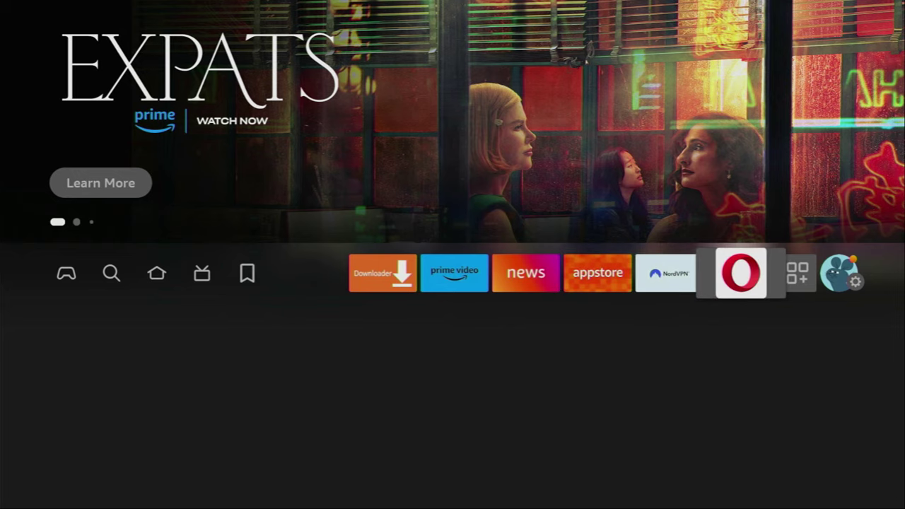
key("Right")
key("Right")
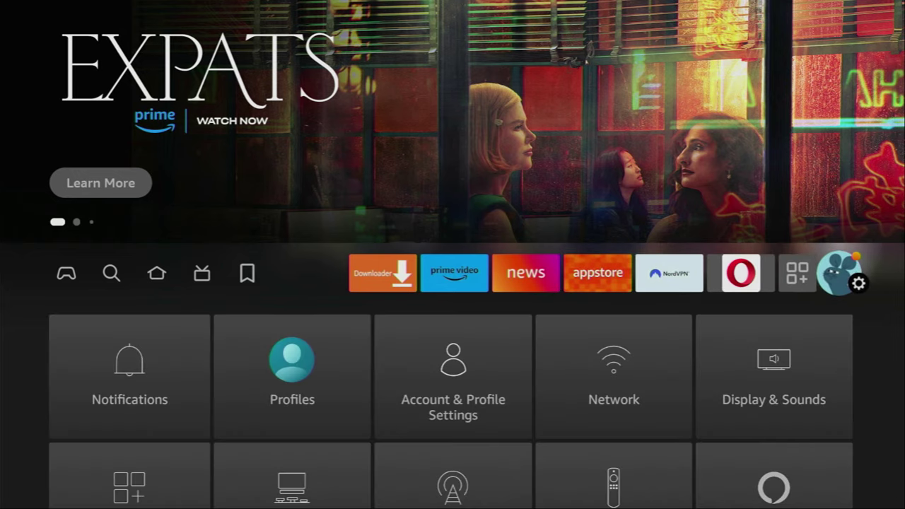
- Open the My Fire TV settings
key("Down")
key("Down")
key("Down")
key("Right")
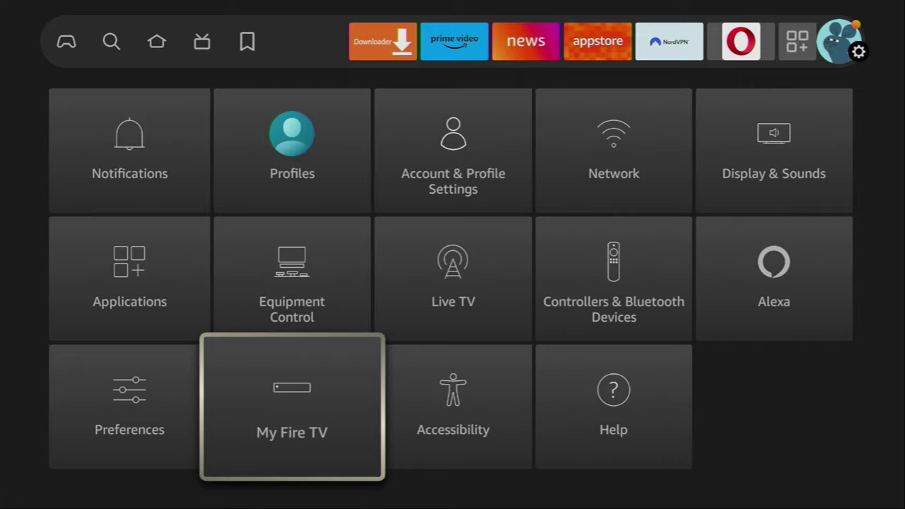
key("Return")
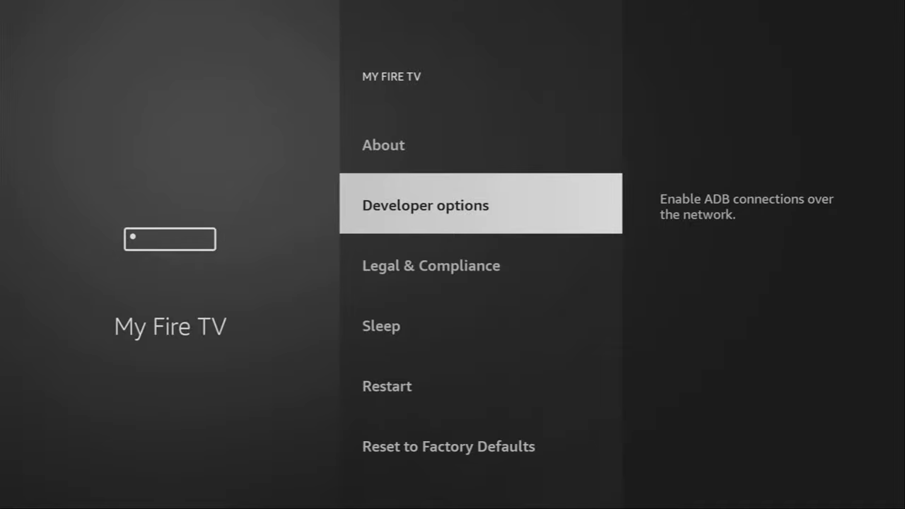
- Unlock developer options by repeatedly selecting the Fire TV Stick entry in the About section
key("Up")
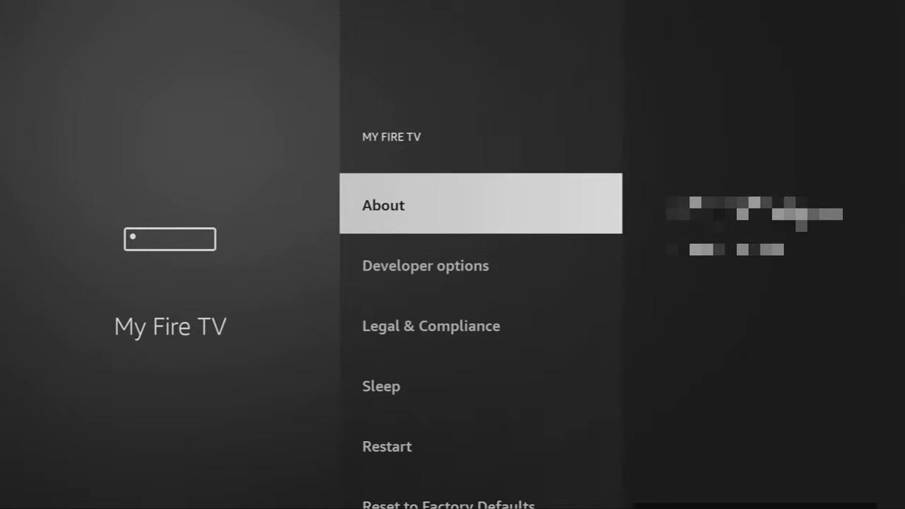
key("Return")
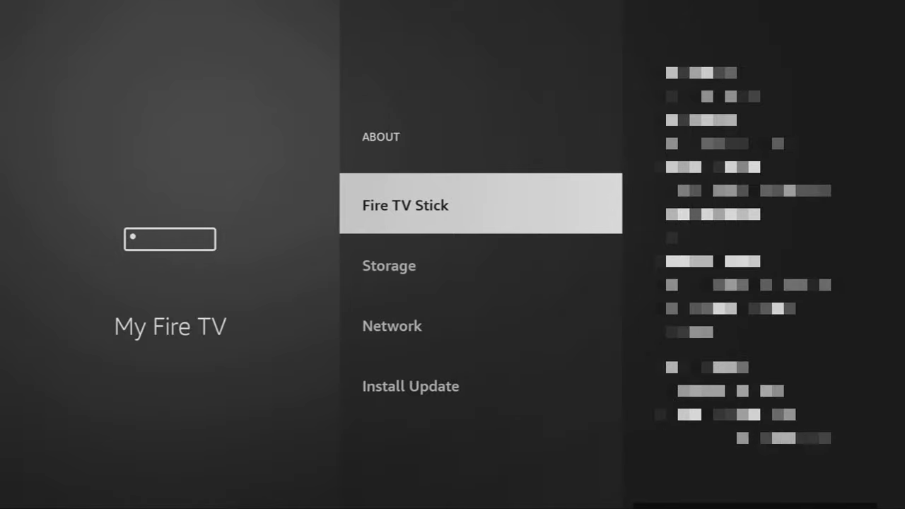
key("Return")
key("Return")
key("Return")
key("Return")
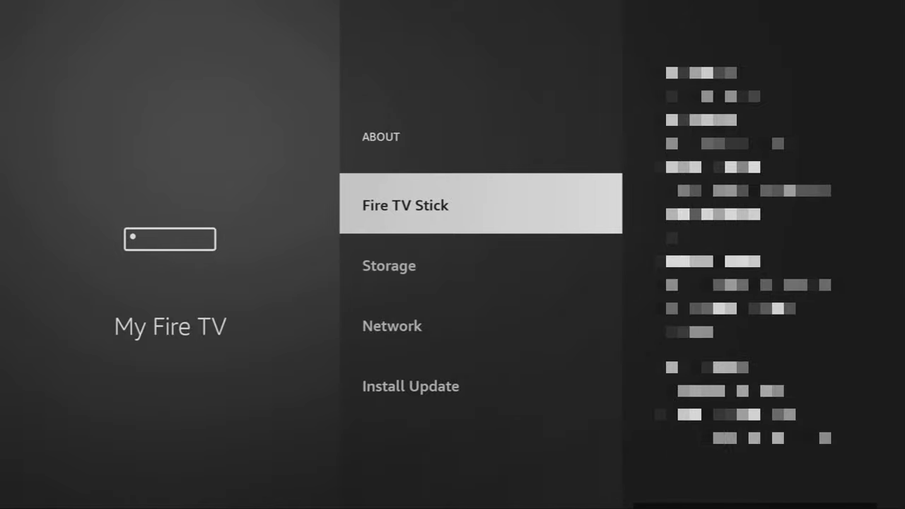
- Go back to My Fire TV, open Developer options and make sure ADB debugging is ON
key("Escape")
key("Down")
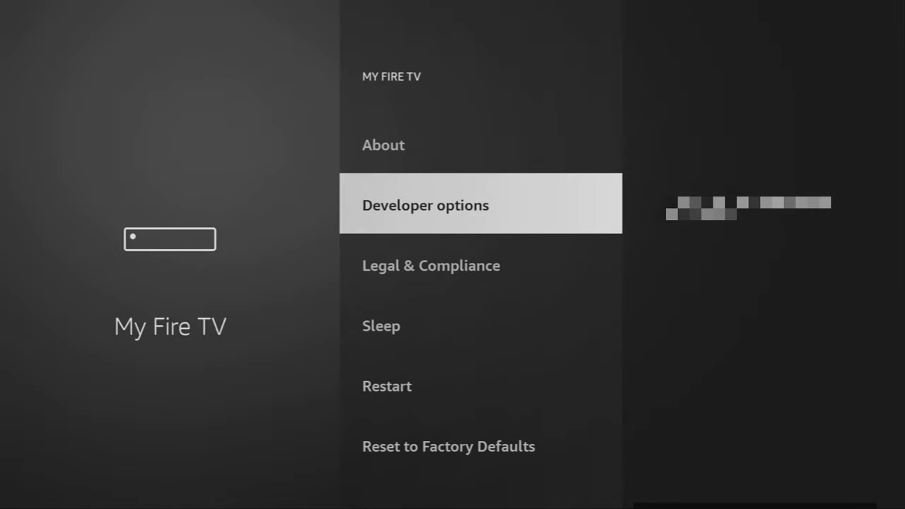
key("Return")
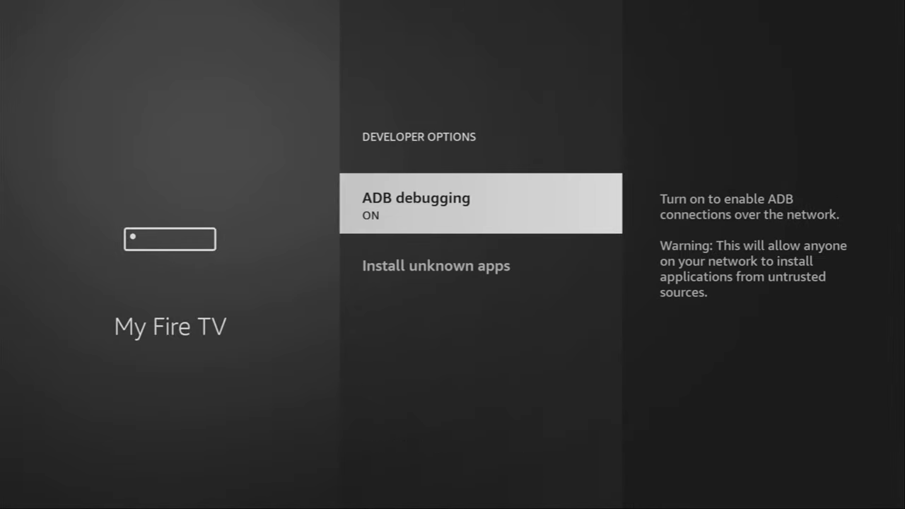
key("Return")
key("Down")
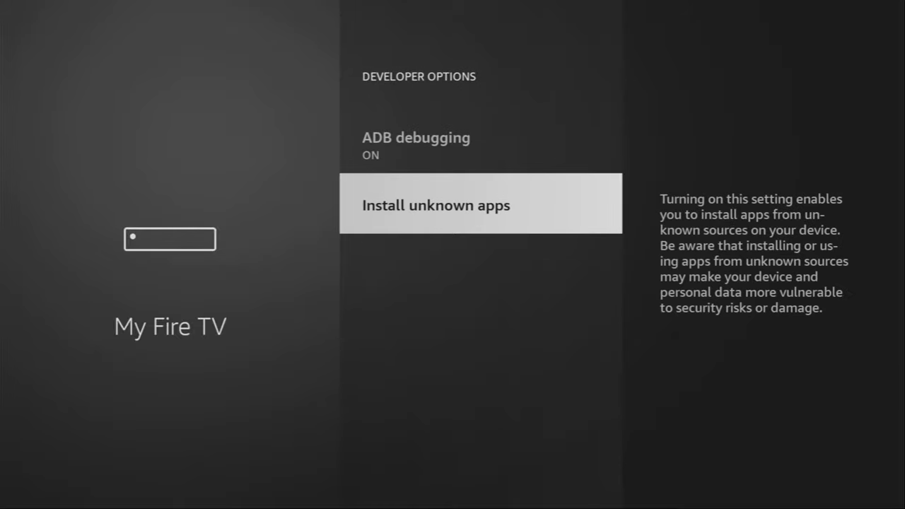
- Open the Install unknown apps list and make sure Downloader is set to ON
key("Return")
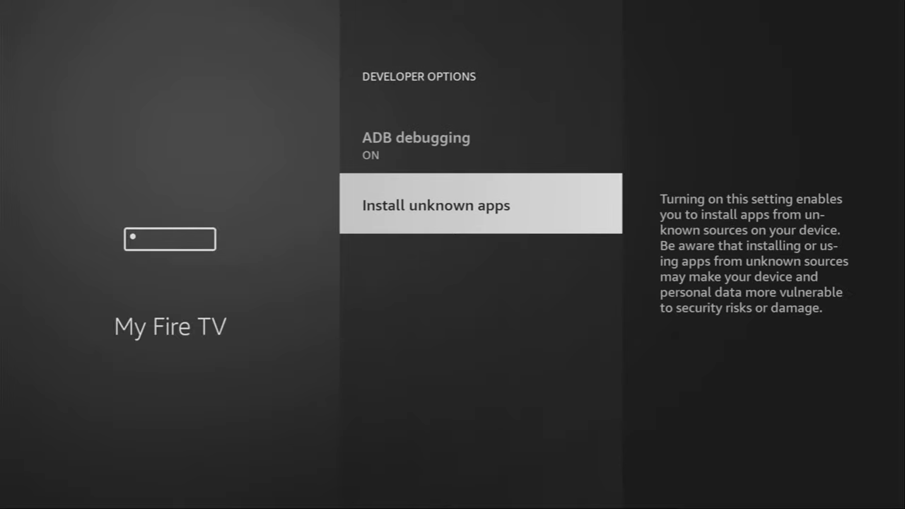
key("Down")
key("Down")
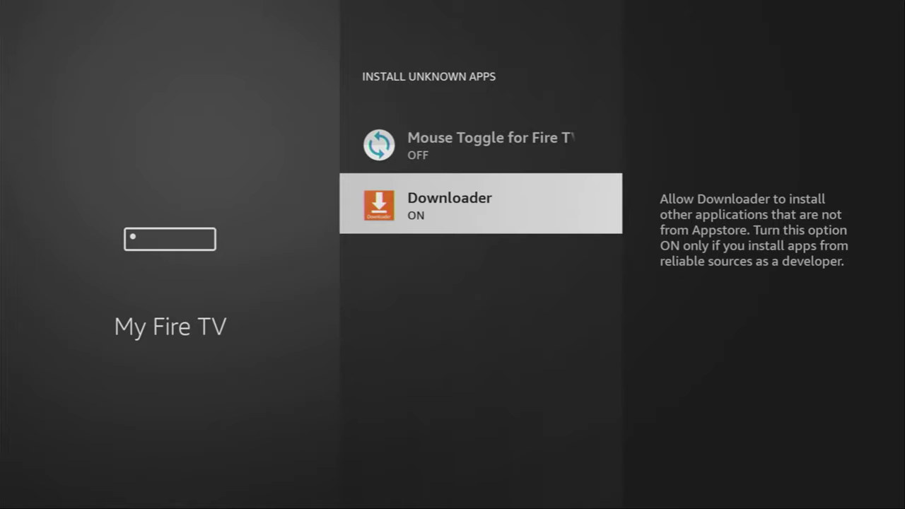
- Return to the home screen and open the NordVPN app
key("Home")
key("Right")
key("Right")
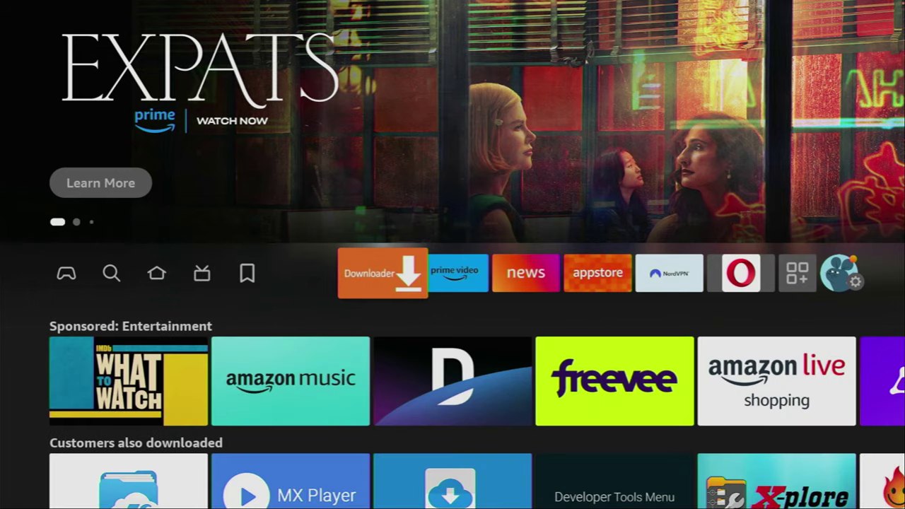
key("Right")
key("Left")
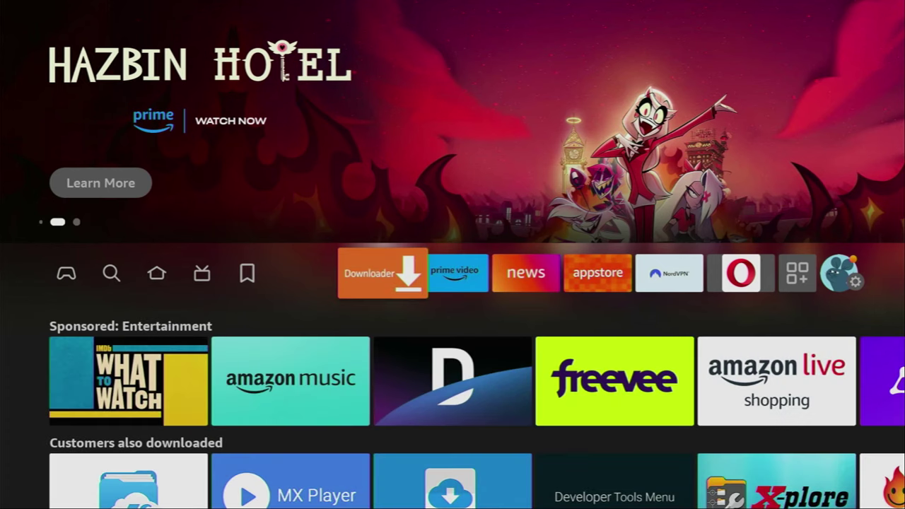
key("Right")
key("Right")
key("Right")
key("Right")
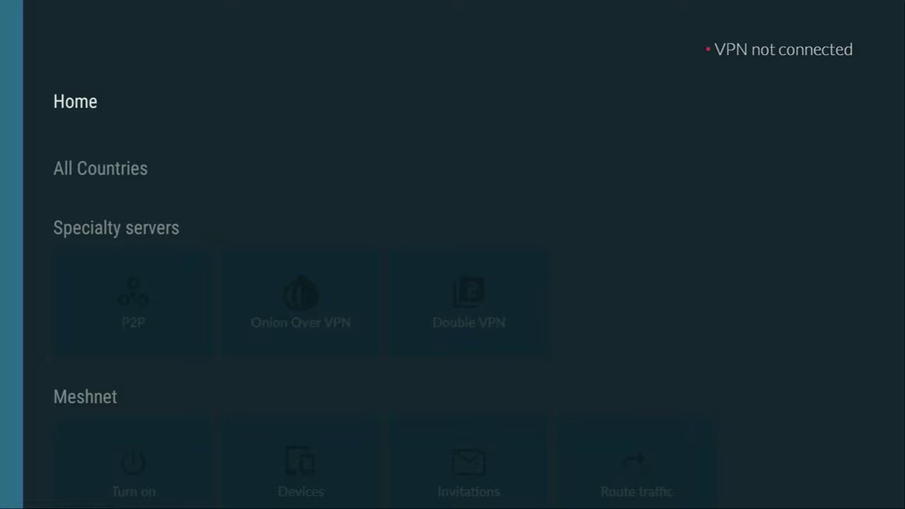
- Connect the VPN to Australia from the All Countries list
key("Down")
key("Right")
key("Right")
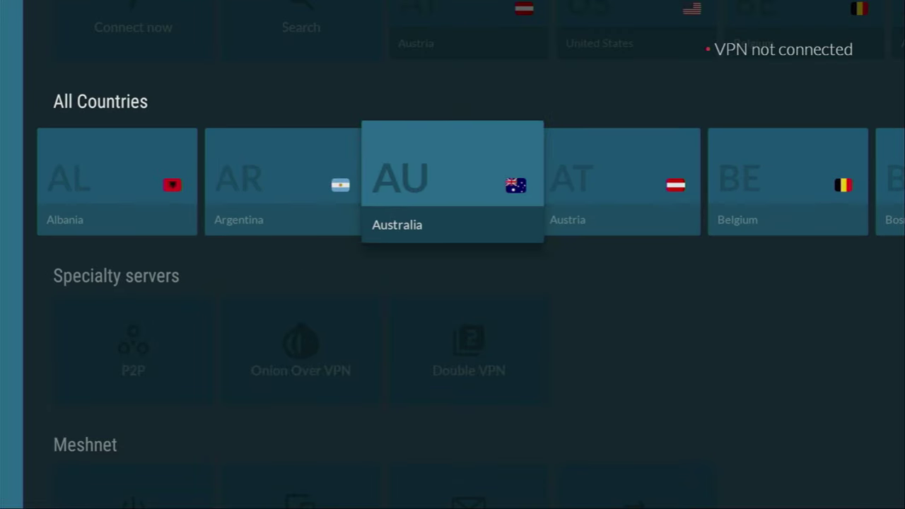
key("Return")
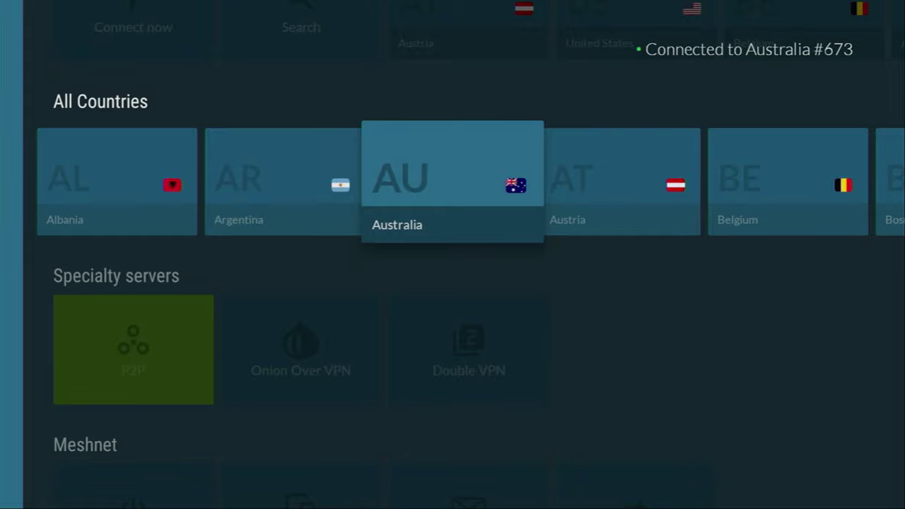
- Look through the other server countries offered in the Home and All Countries rows
key("Right")
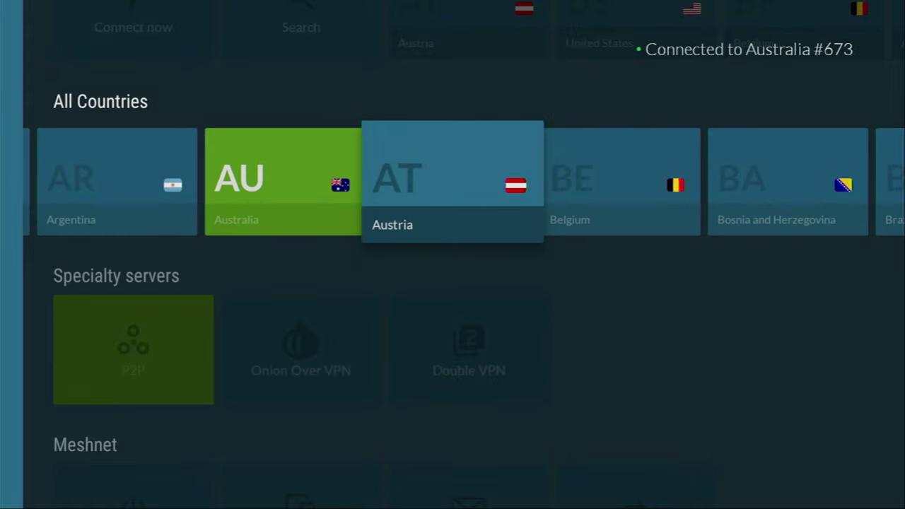
key("Up")
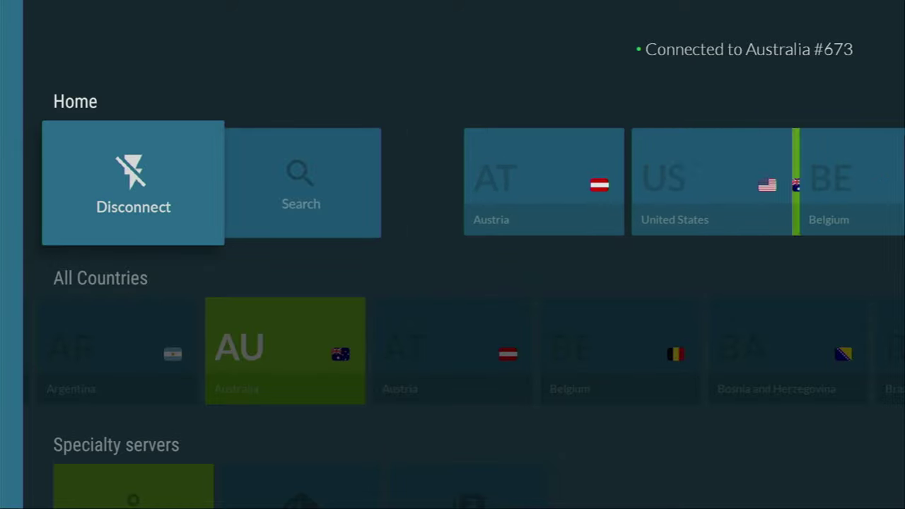
key("Right")
key("Right")
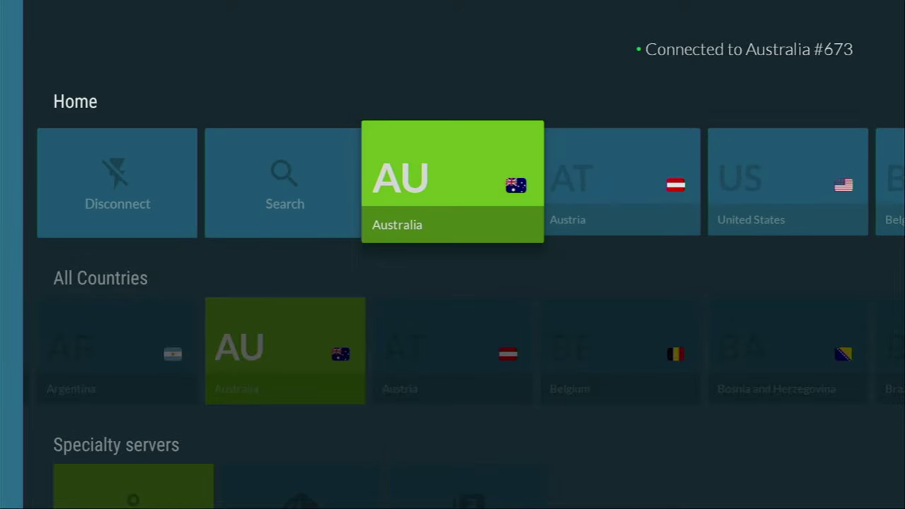
key("Right")
key("Right")
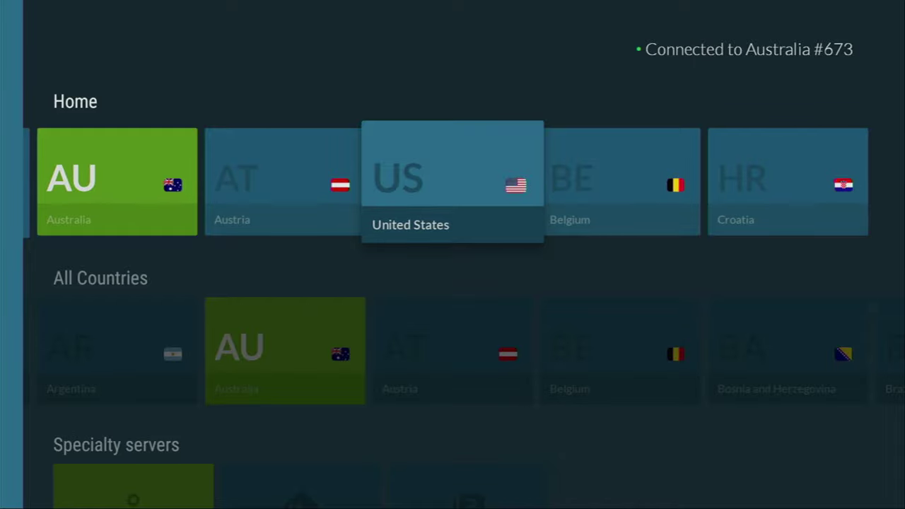
key("Right")
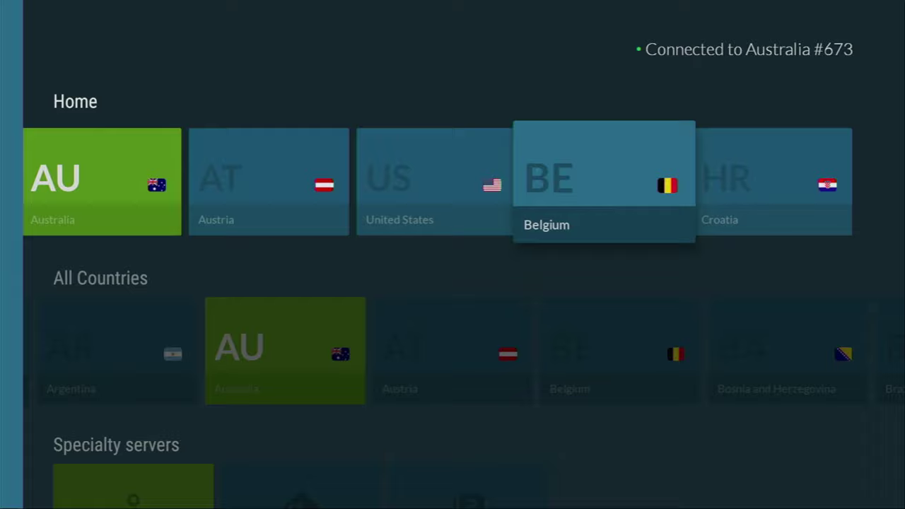
key("Right")
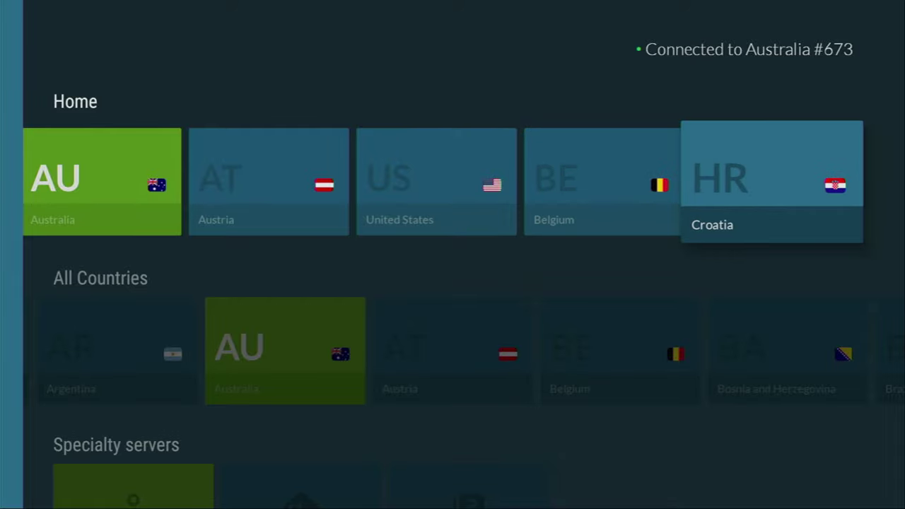
key("Left")
key("Down")
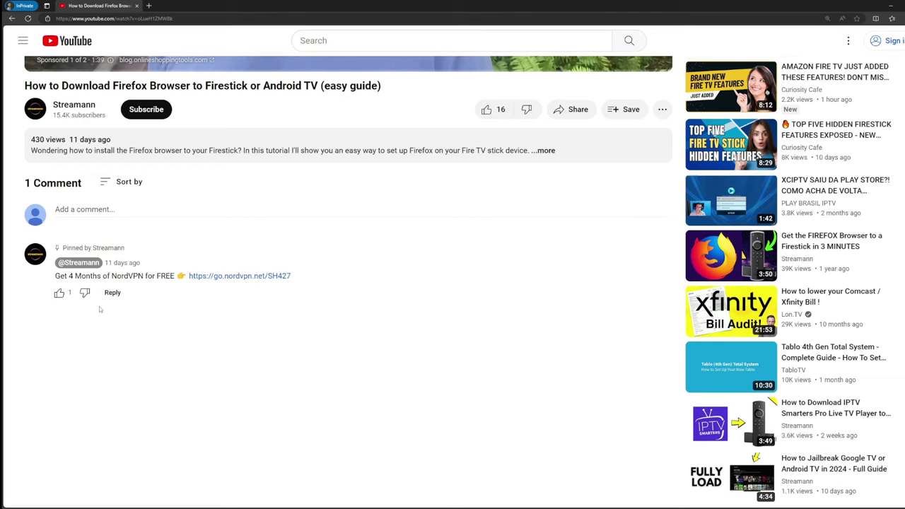
- Switch to YouTube in the browser, open the NordVPN link from the pinned comment and highlight the 4 extra months offer
left_click_drag(291, 276, 188, 277)
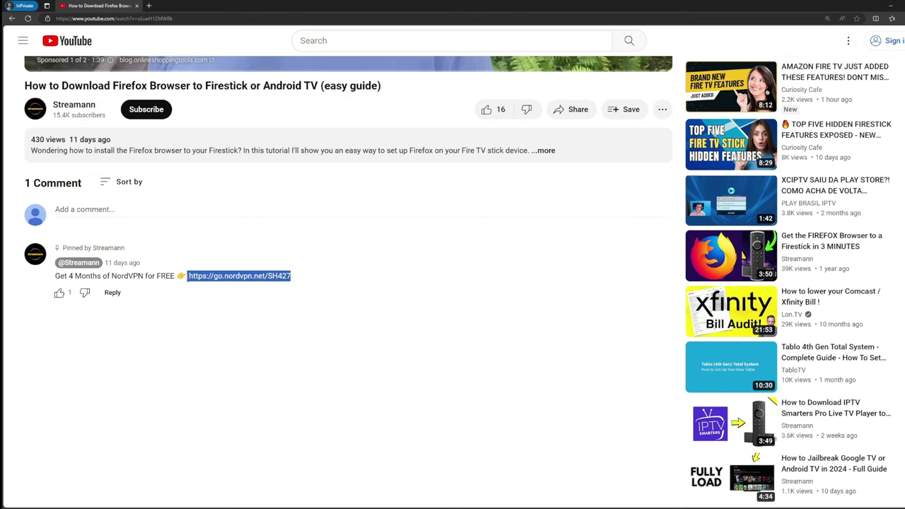
left_click(243, 280)
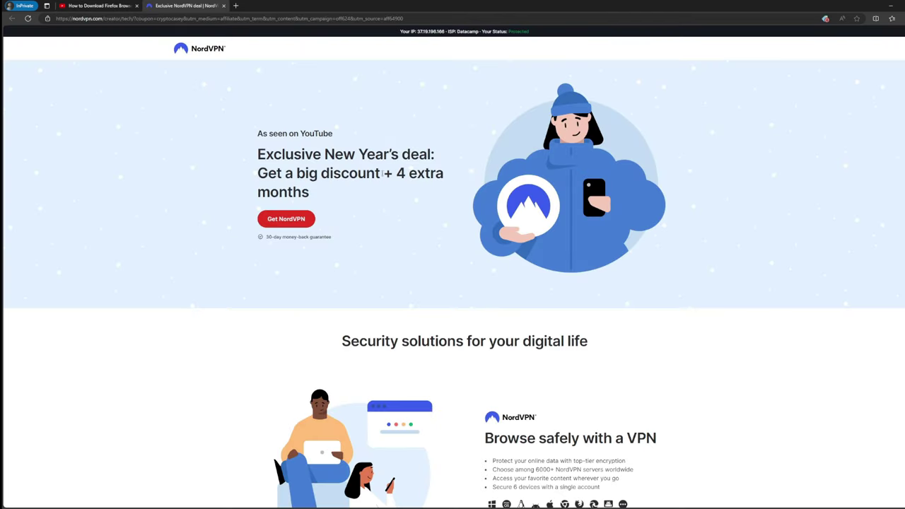
left_click_drag(382, 174, 443, 192)
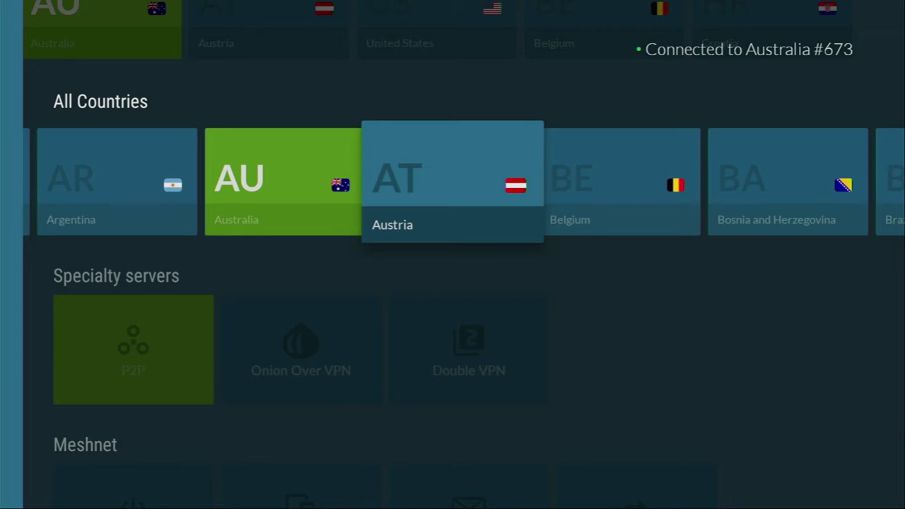
- Return to the Fire TV home screen and open the Downloader app on its Home section
key("Home")
key("Right")
key("Right")
key("Right")
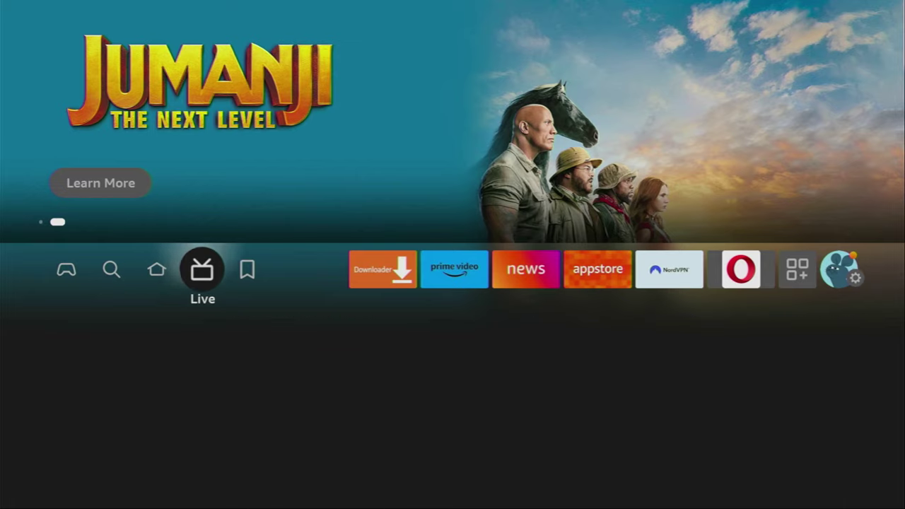
key("Return")
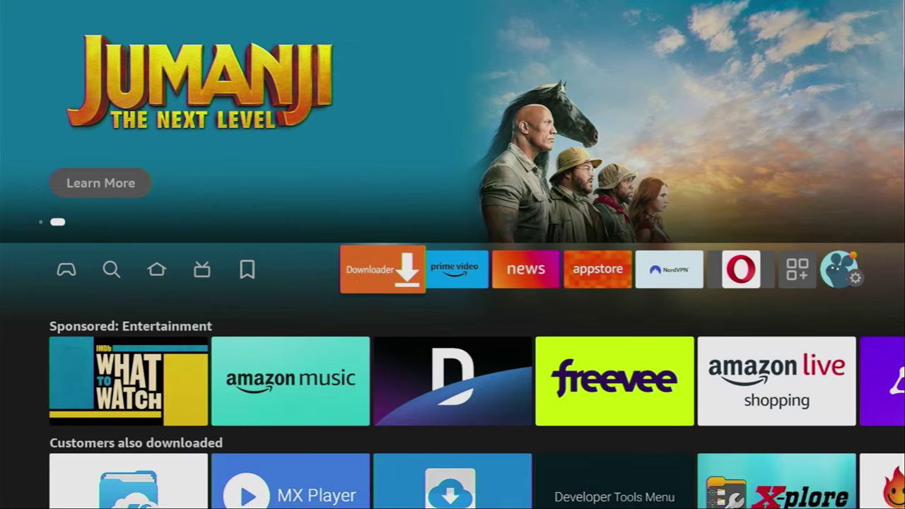
key("Up")
key("Up")
key("Up")
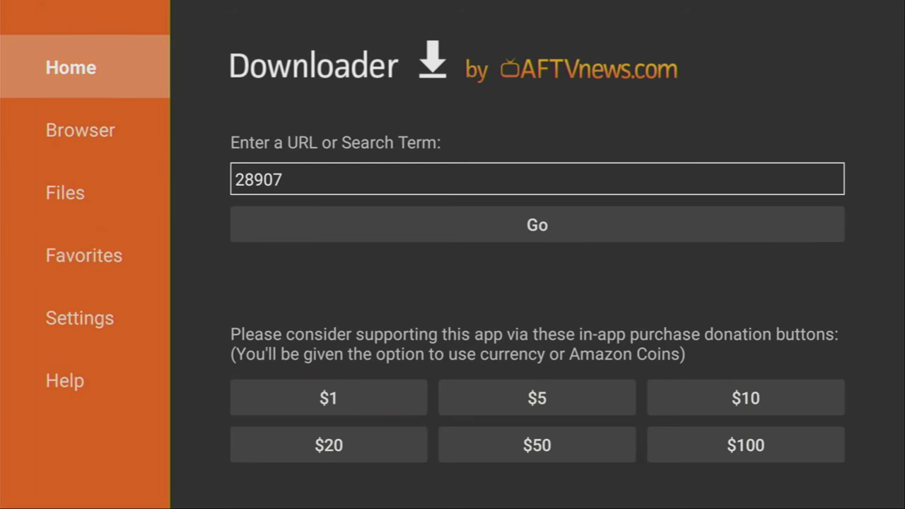
- Submit the code 28907 in Downloader's URL or search term field to load the downloads page
key("Right")
key("Up")
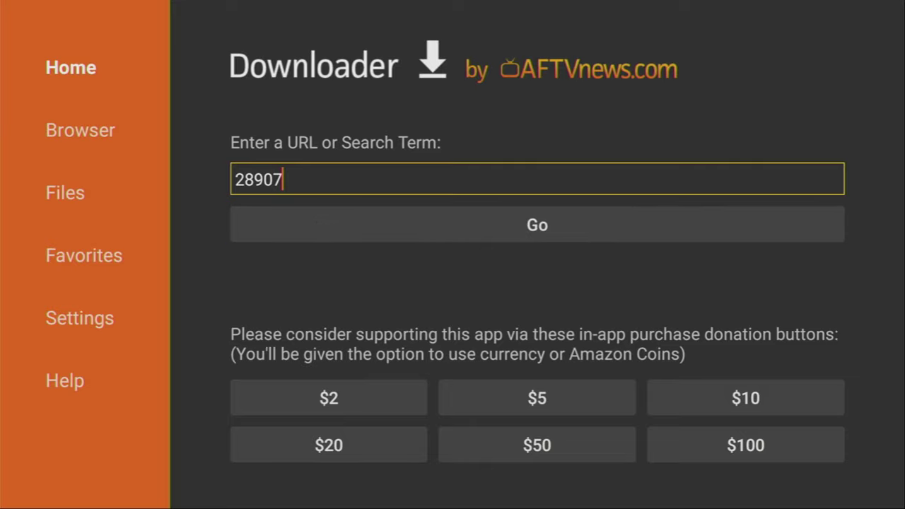
key("Return")
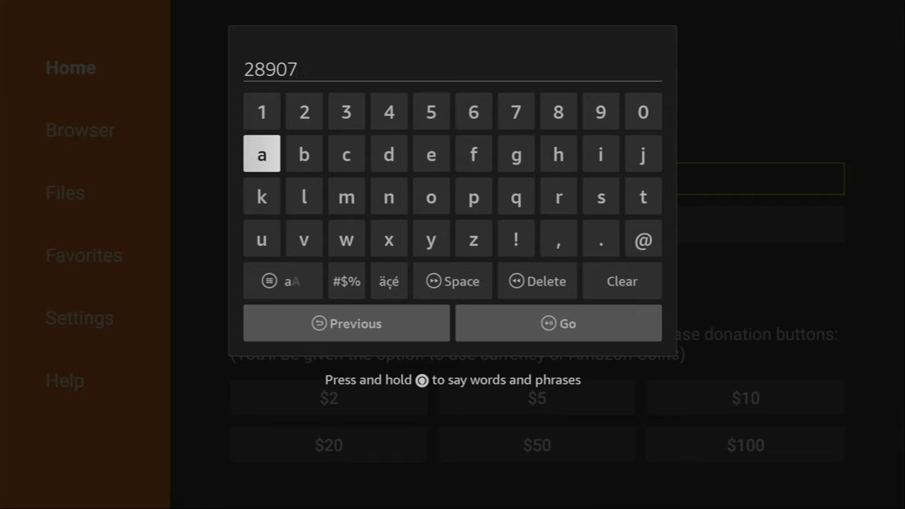
key("Down")
key("Down")
key("Down")
key("Down")
key("Right")
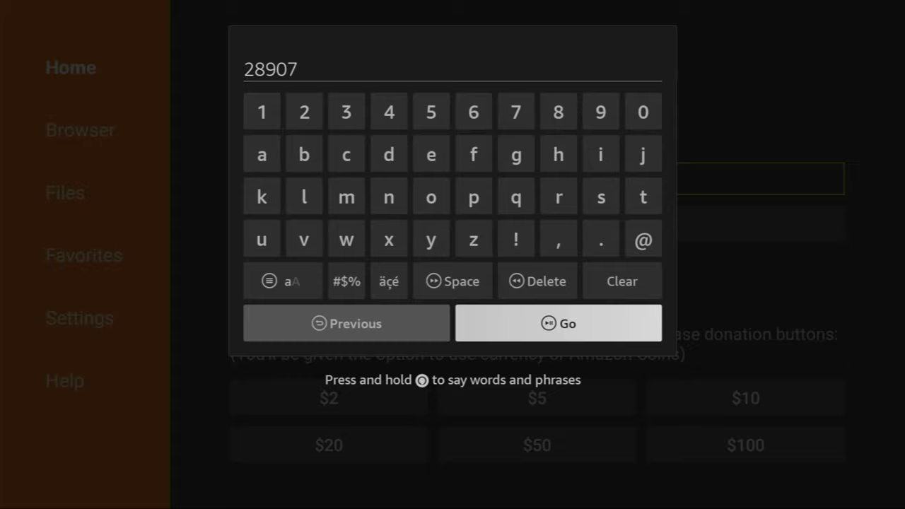
key("Return")
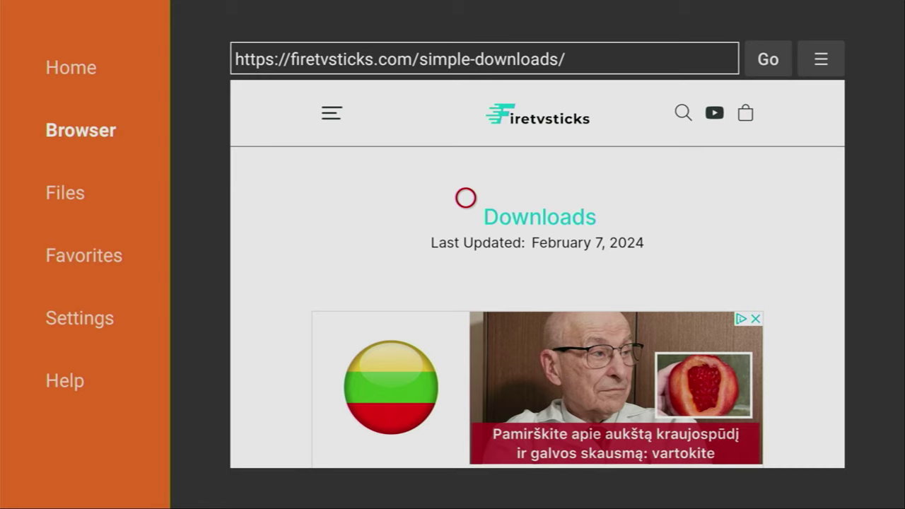
- Open the BeeTV page from the Top 5 Apps of the week list and download the standard version
scroll(466, 198, "down", 5)
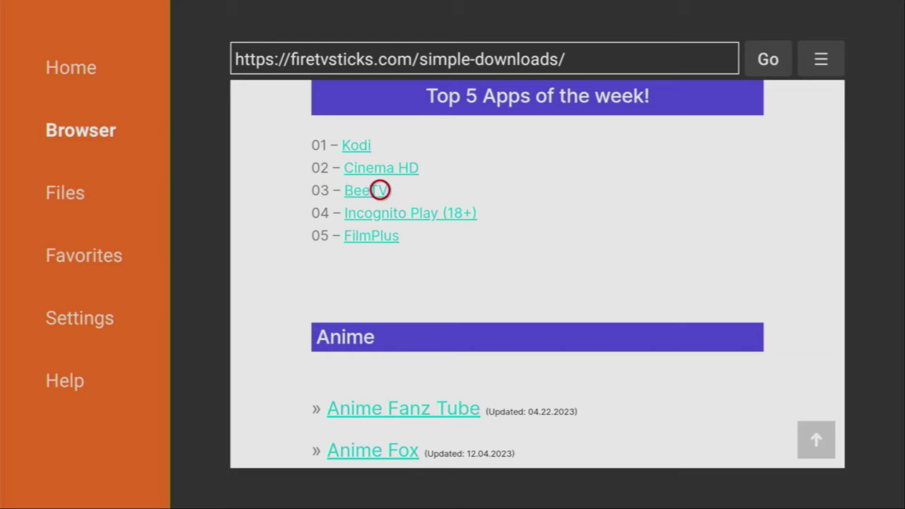
left_click(380, 191)
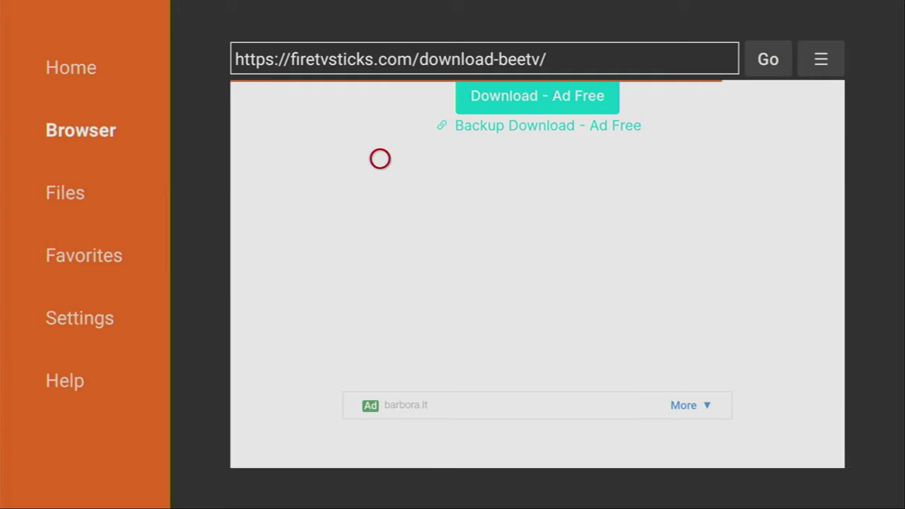
scroll(380, 99, "up", 2)
scroll(379, 99, "up", 1)
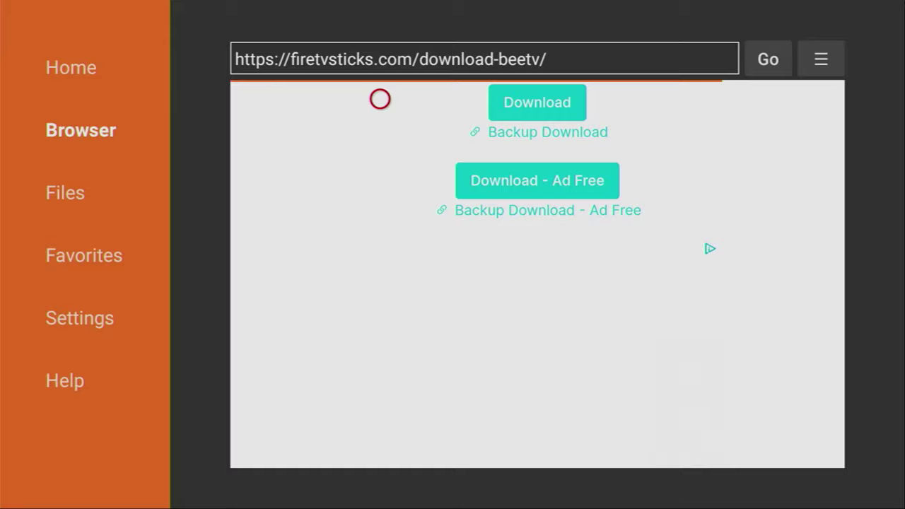
scroll(380, 99, "up", 3)
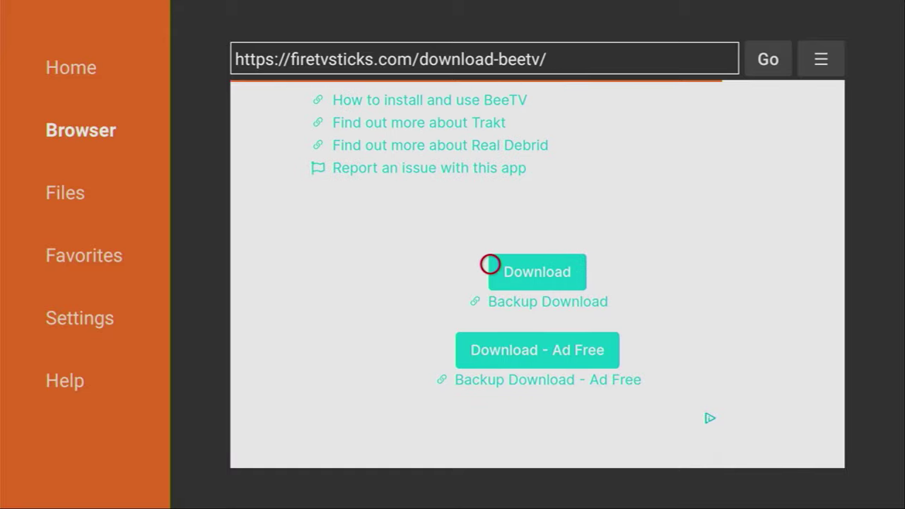
scroll(655, 386, "down", 2)
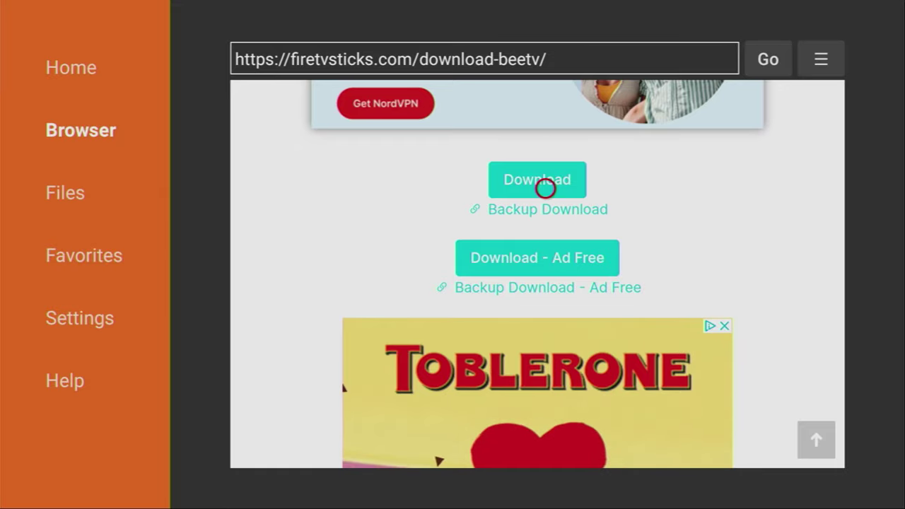
left_click(544, 188)
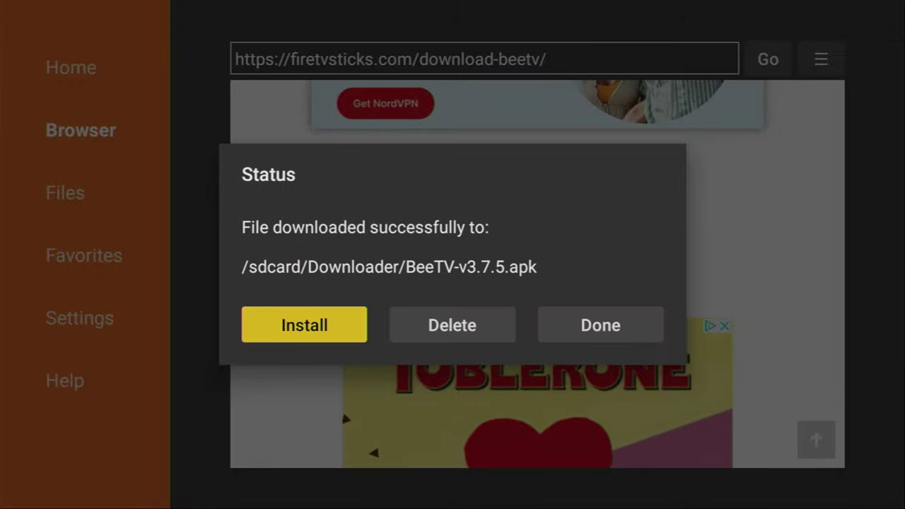
- Install the downloaded BeeTV app and finish the installer without opening the app
key("Return")
key("Right")
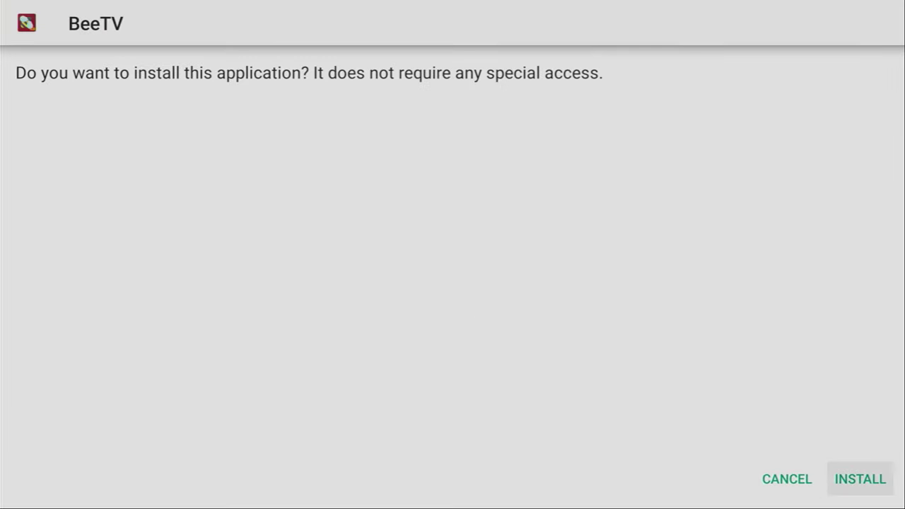
key("Return")
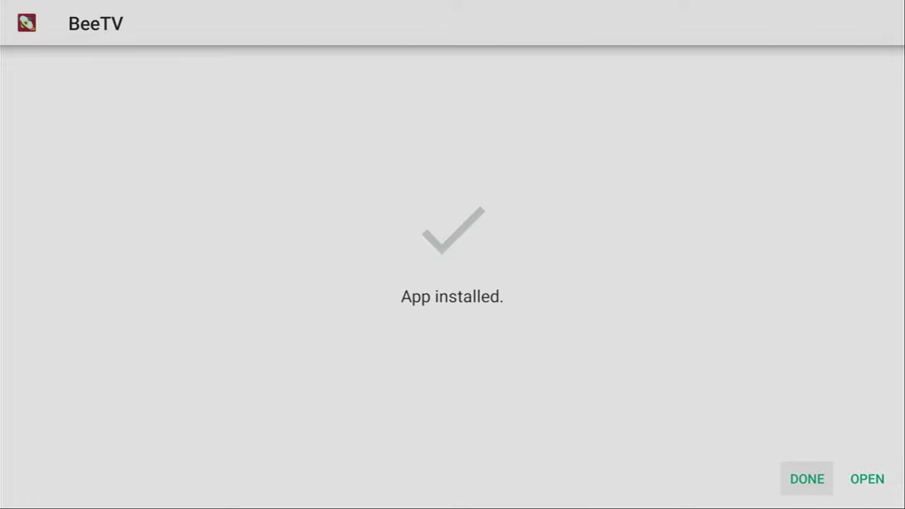
key("Right")
key("Left")
key("Return")
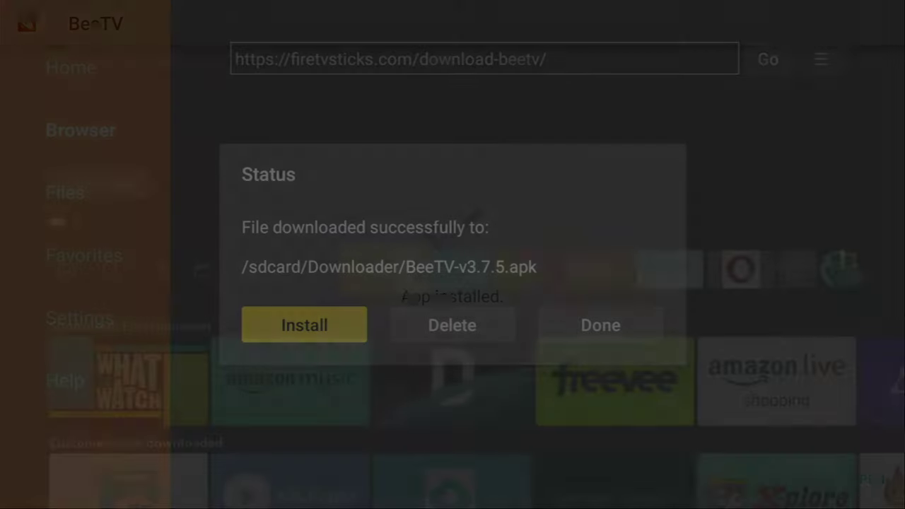
- Delete the BeeTV-v3.7.5.apk installation file and confirm the deletion
key("Right")
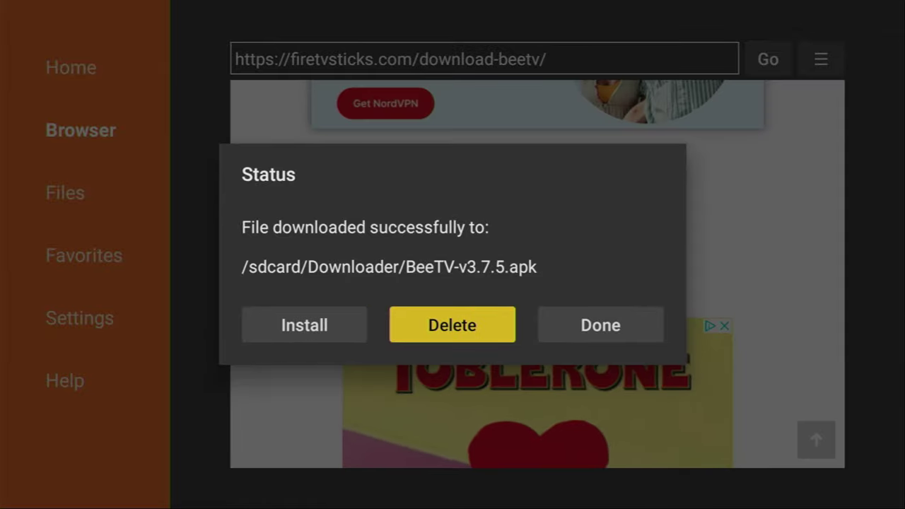
key("Return")
key("Left")
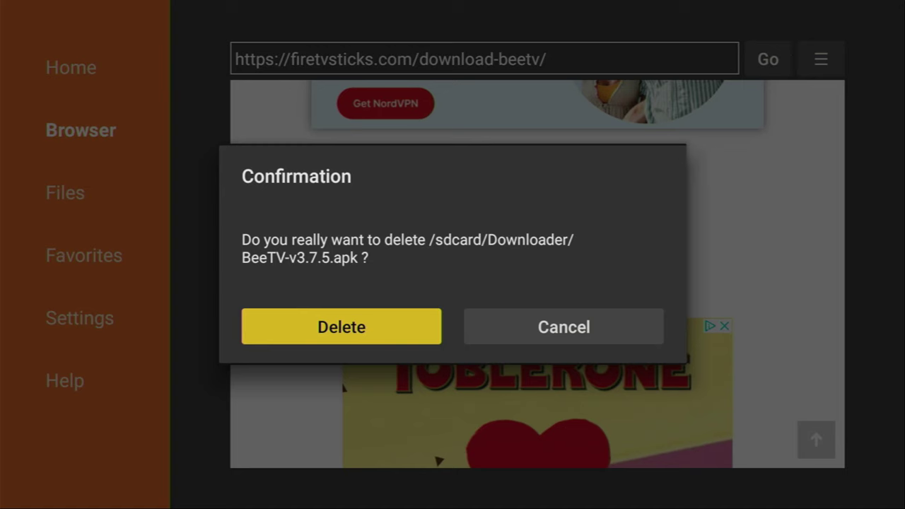
key("Return")
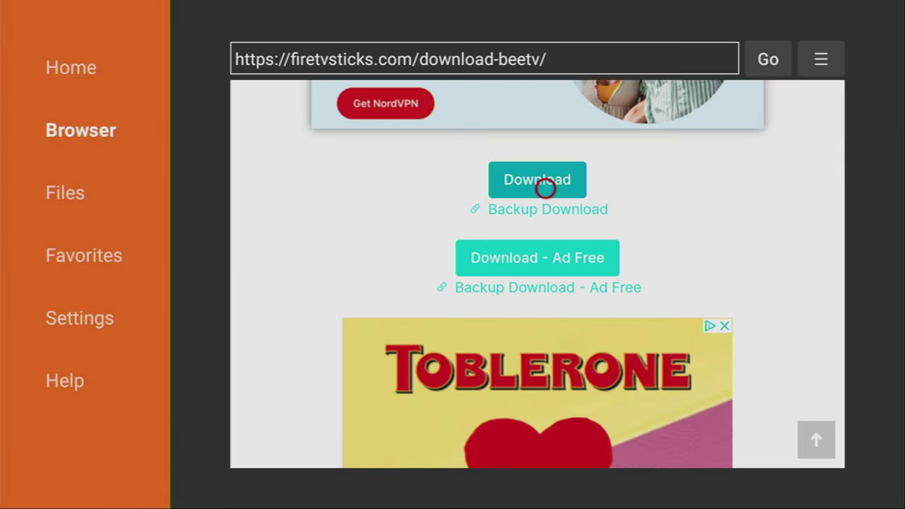
- Return to the home screen and open the full Your Apps & Channels list
key("Home")
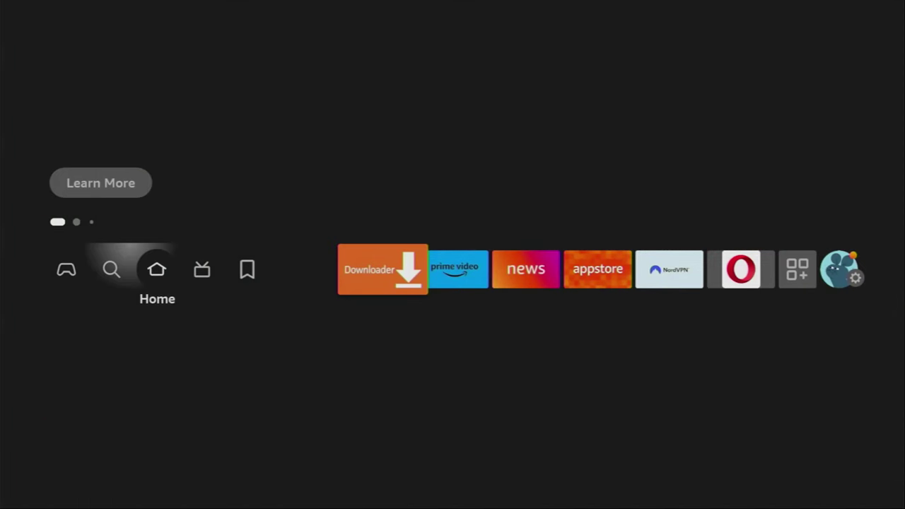
key("Right")
key("Right")
key("Right")
key("Right")
key("Right")
key("Right")
key("Right")
key("Right")
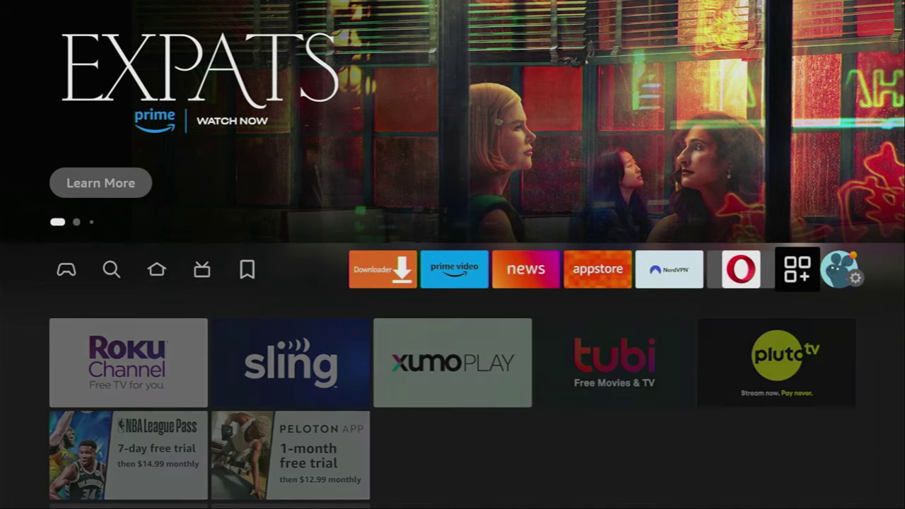
key("Right")
key("Return")
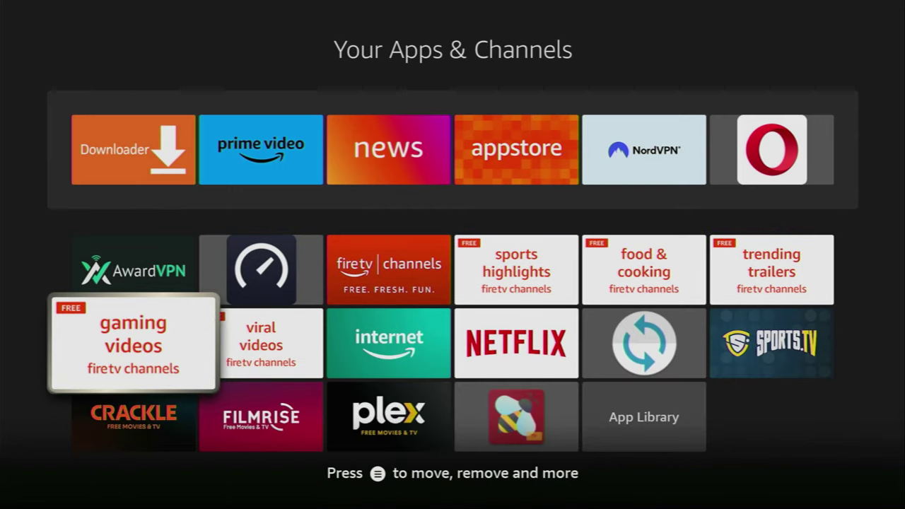
- Move the BeeTV app to the front of Your Apps & Channels
key("Down")
key("Right")
key("Right")
key("Right")
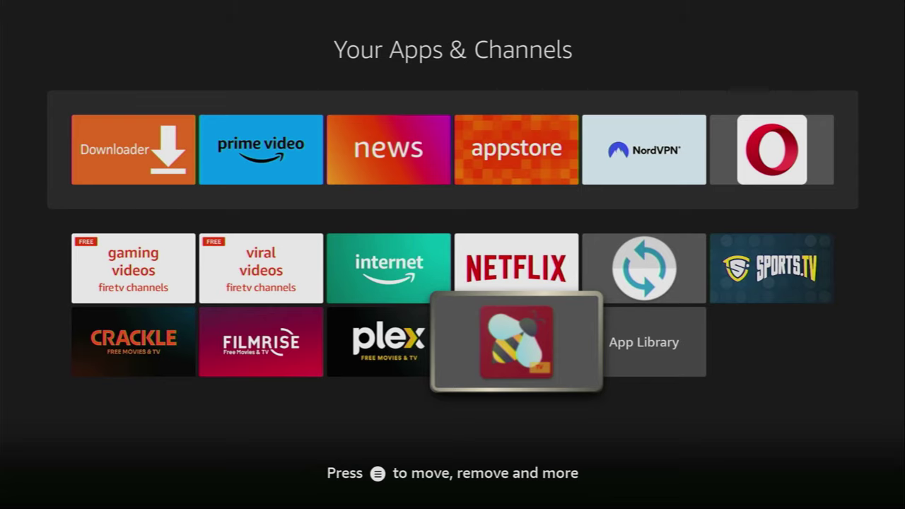
key("Menu")
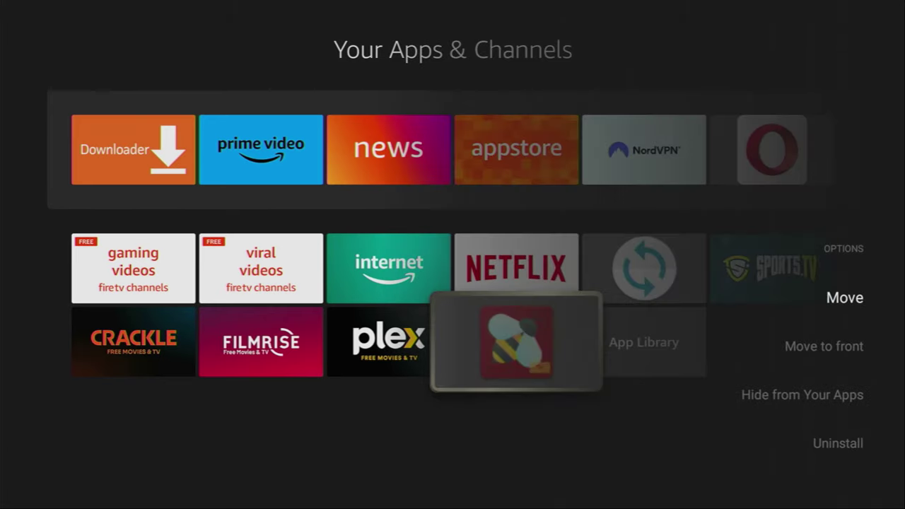
key("Down")
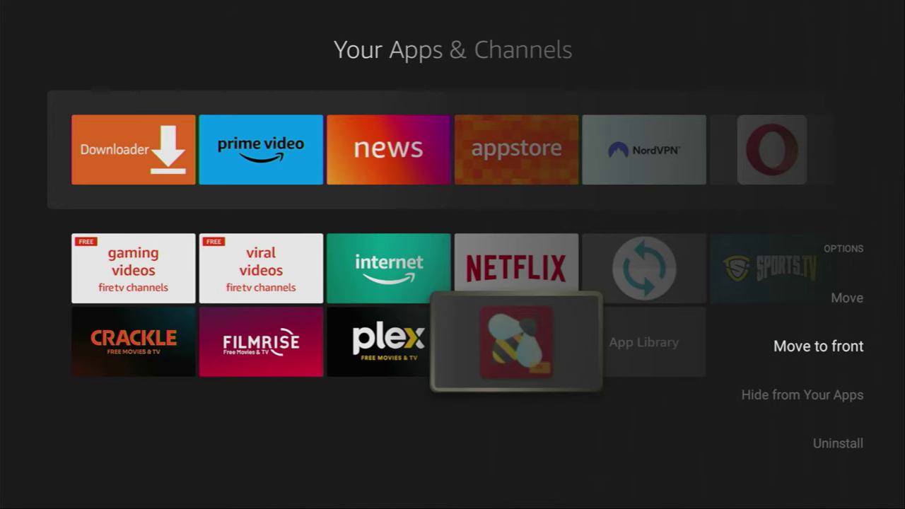
key("Return")
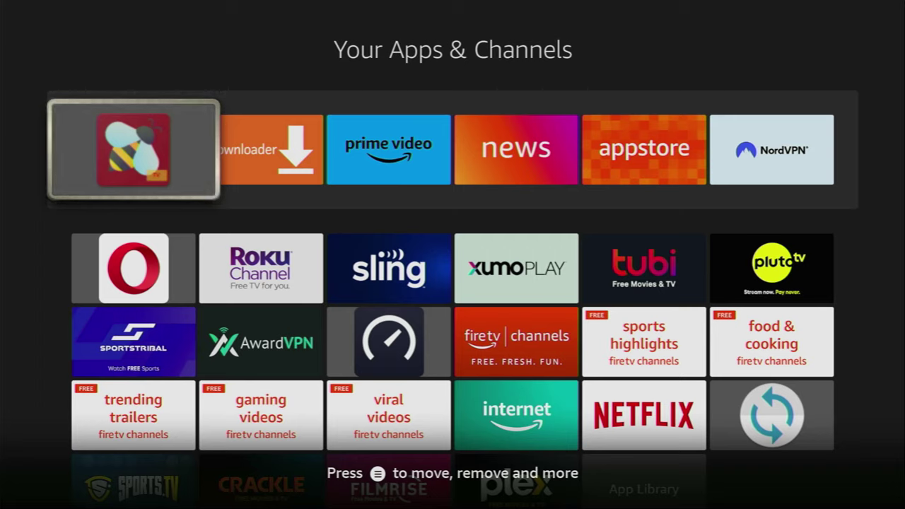
- Look over the front row of apps in Your Apps & Channels, as far as NordVPN and back
key("Right")
key("Right")
key("Right")
key("Right")
key("Right")
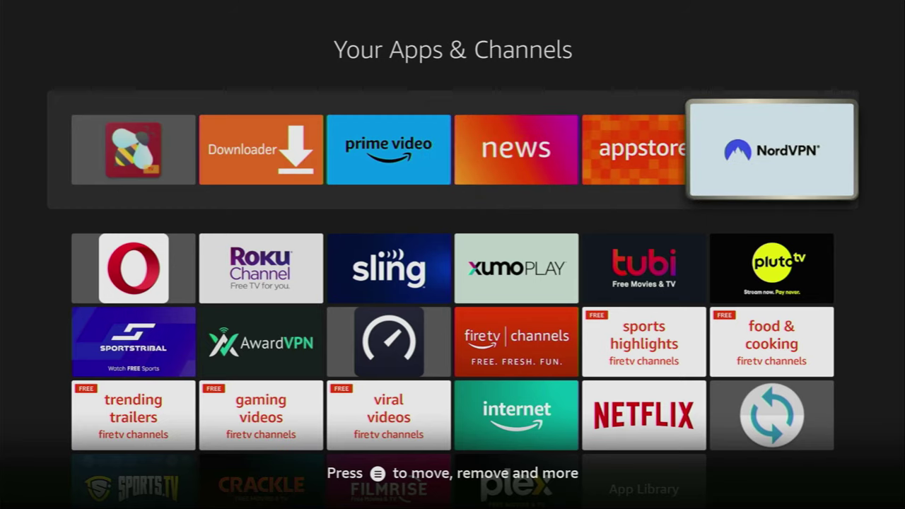
key("Left")
key("Left")
key("Left")
key("Left")
key("Left")
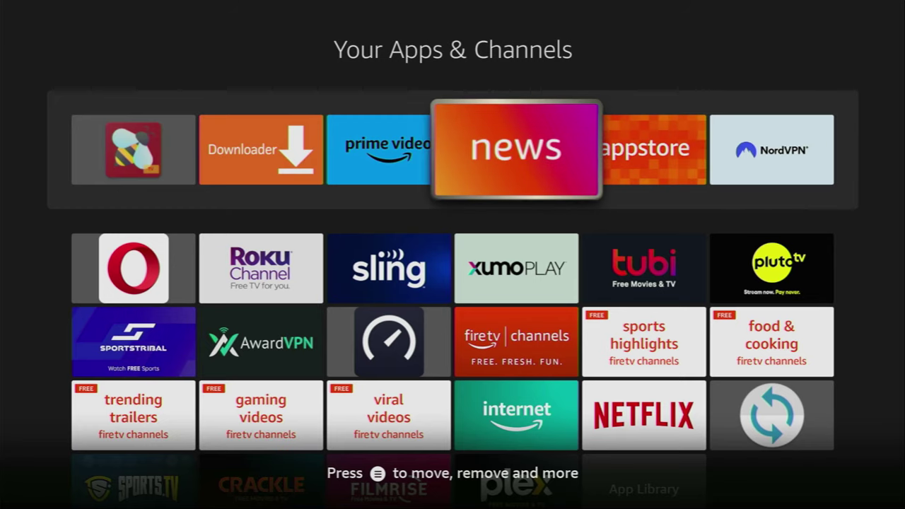